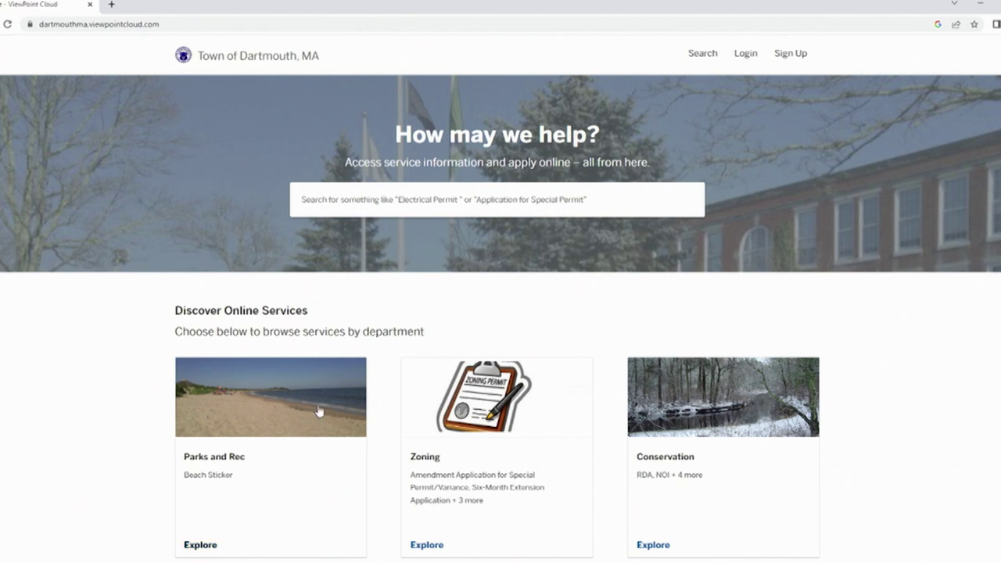
# - Open the Parks and Rec department page from the Town of Dartmouth portal home
pyautogui.click(247, 419)
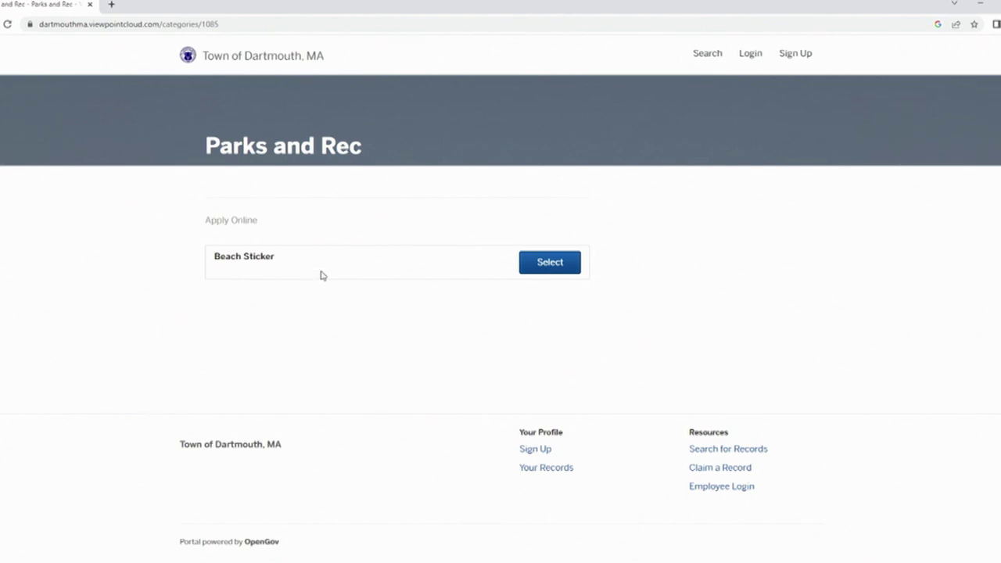
# - Select Beach Sticker, read through its requirements, and begin the online application
pyautogui.click(549, 266)
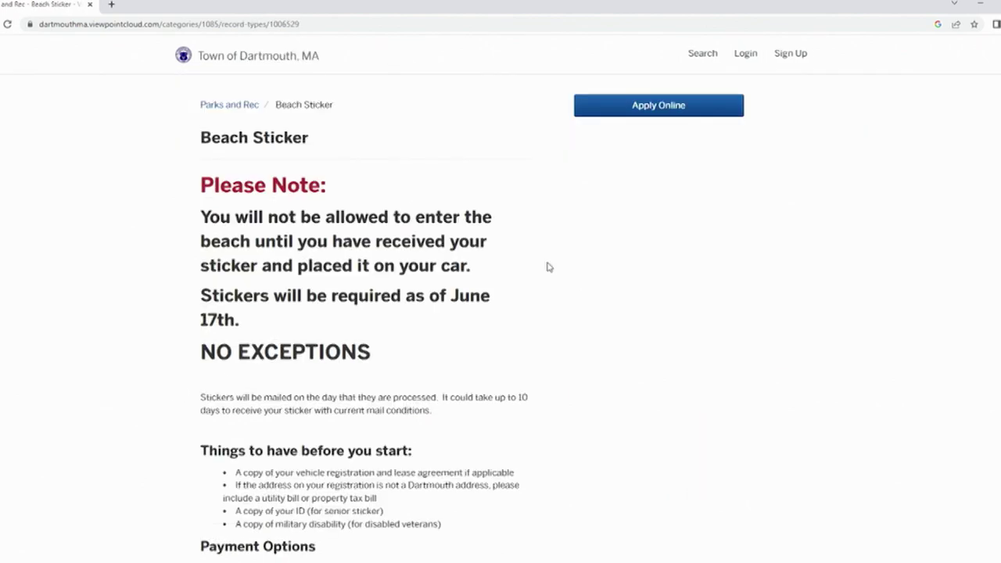
pyautogui.scroll(-2, 549, 267)
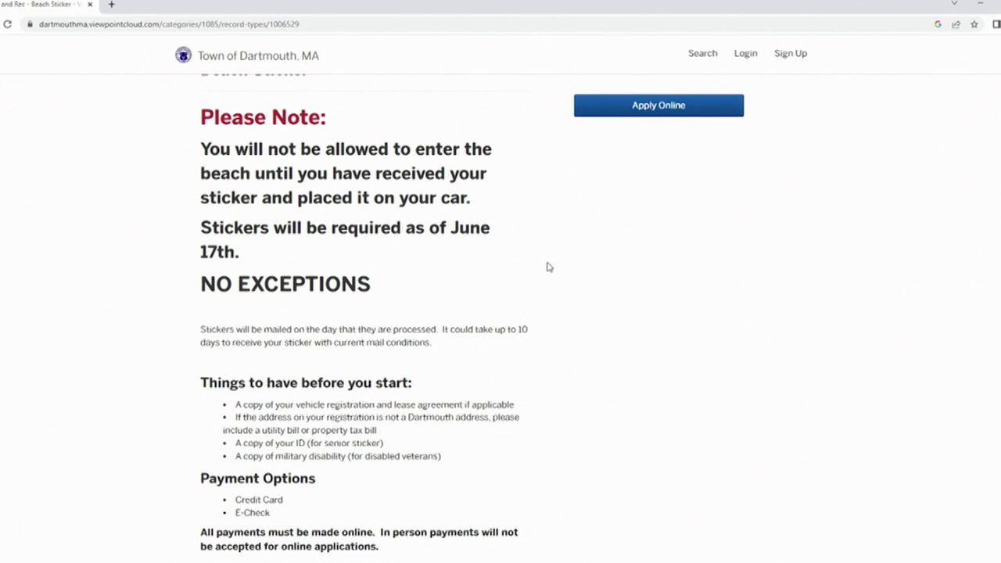
pyautogui.click(685, 113)
# - Correct the email field, then enter the applicant's street address, city, state and ZIP
pyautogui.write('mmd')
pyautogui.press('BackSpace')
pyautogui.press('BackSpace')
pyautogui.press('BackSpace')
pyautogui.press('BackSpace')
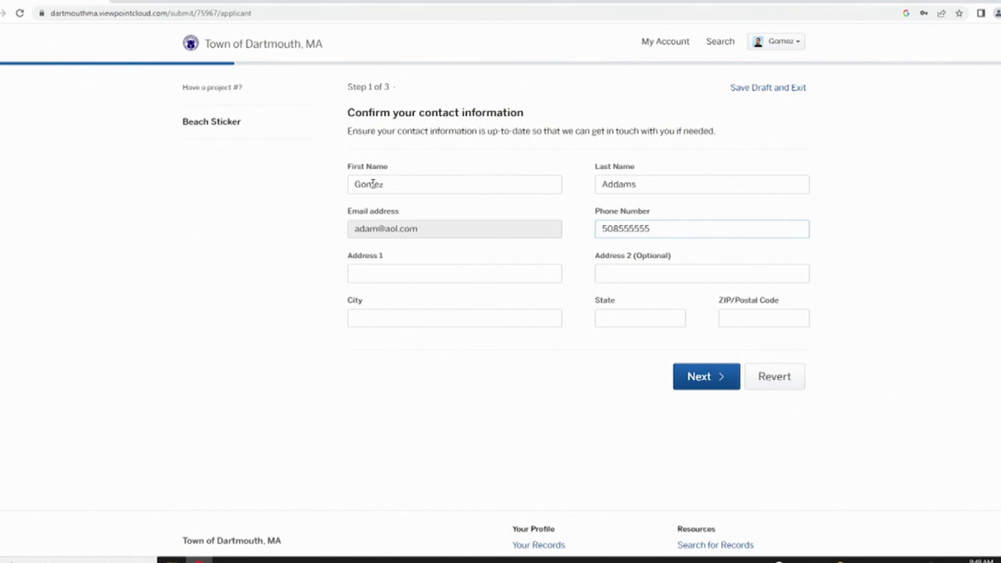
pyautogui.press('Tab')
pyautogui.write('400')
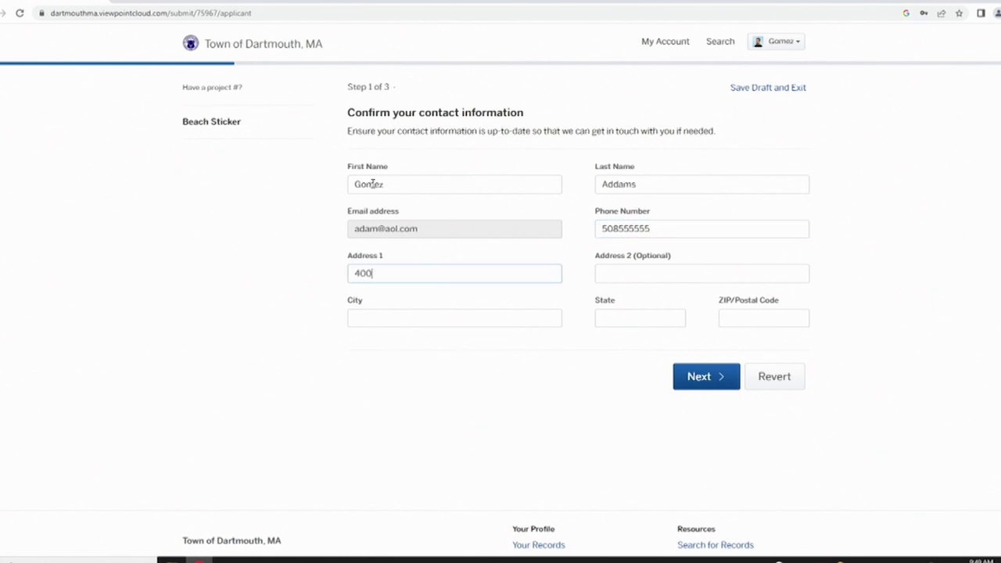
pyautogui.write(' Slocum Road')
pyautogui.press('Tab')
pyautogui.write('Dartmouth ')
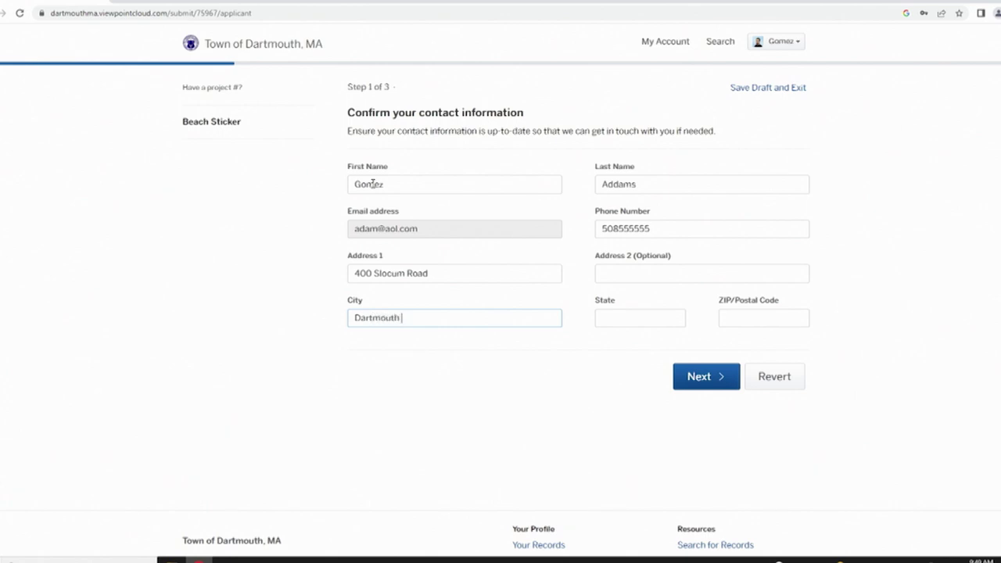
pyautogui.write('MA')
pyautogui.write('02747')
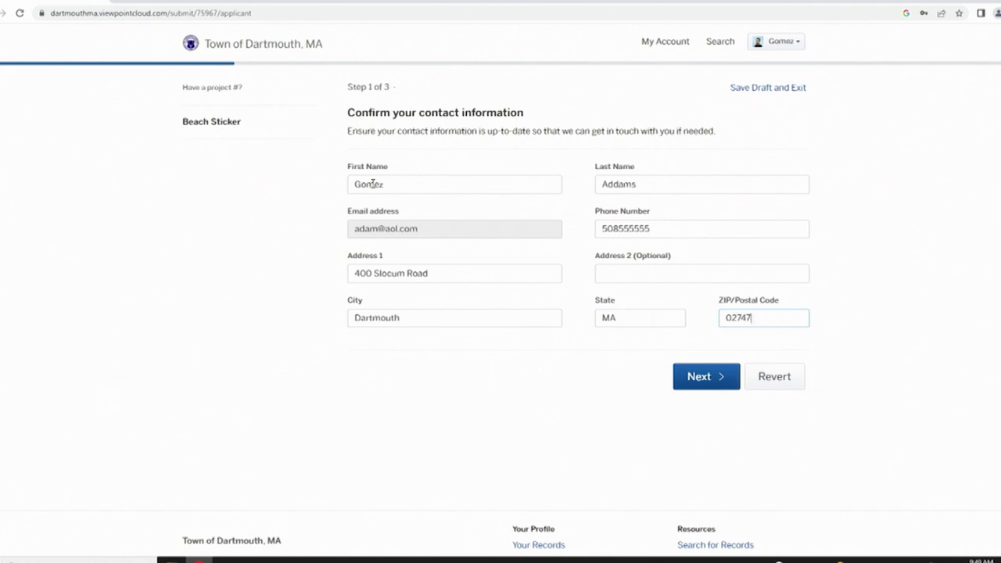
# - On Sticker Info, decline saving the address, then set the leased status and owner's phone number
pyautogui.click(707, 387)
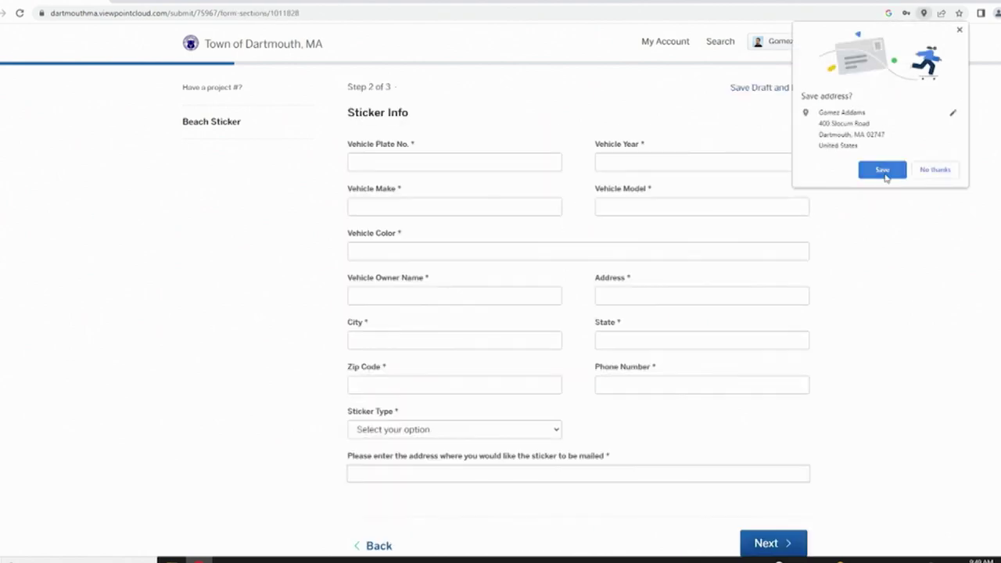
pyautogui.click(937, 174)
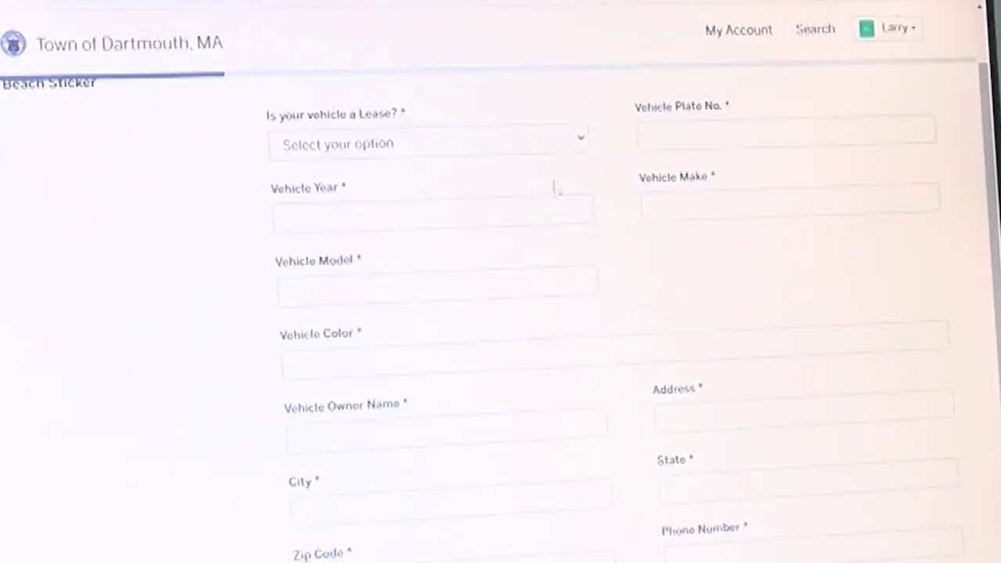
pyautogui.click(580, 141)
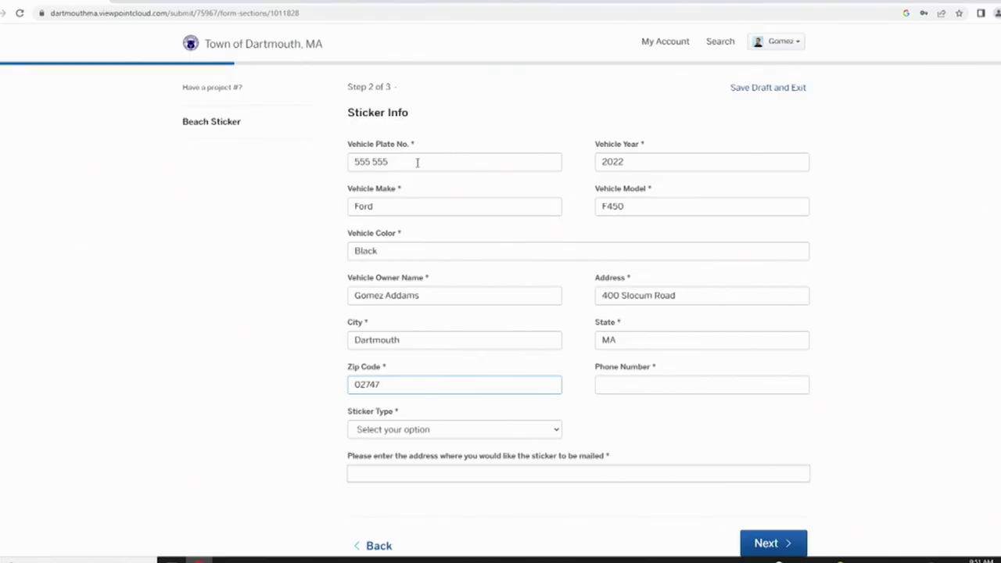
pyautogui.press('Tab')
pyautogui.write('508 555 55')
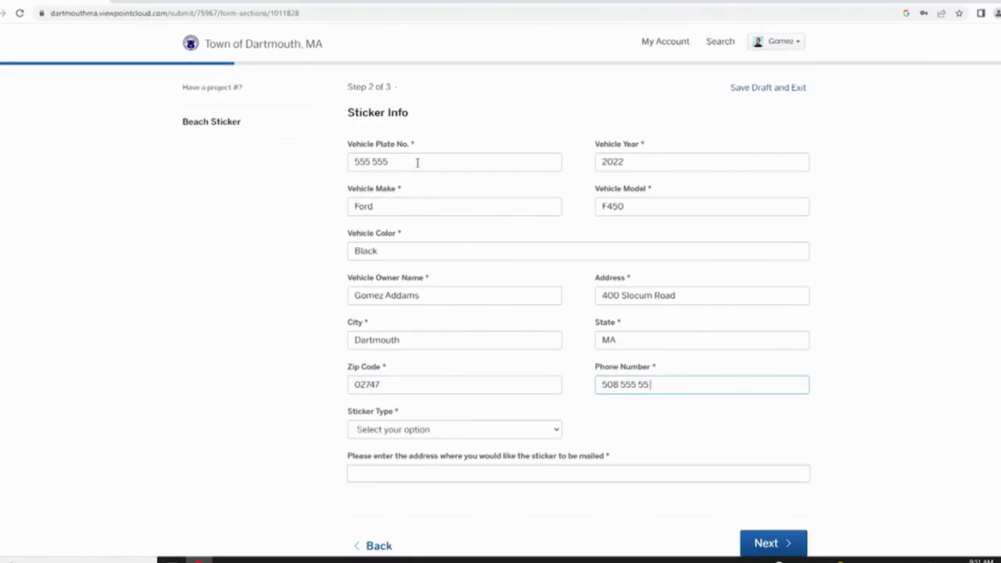
pyautogui.write('66')
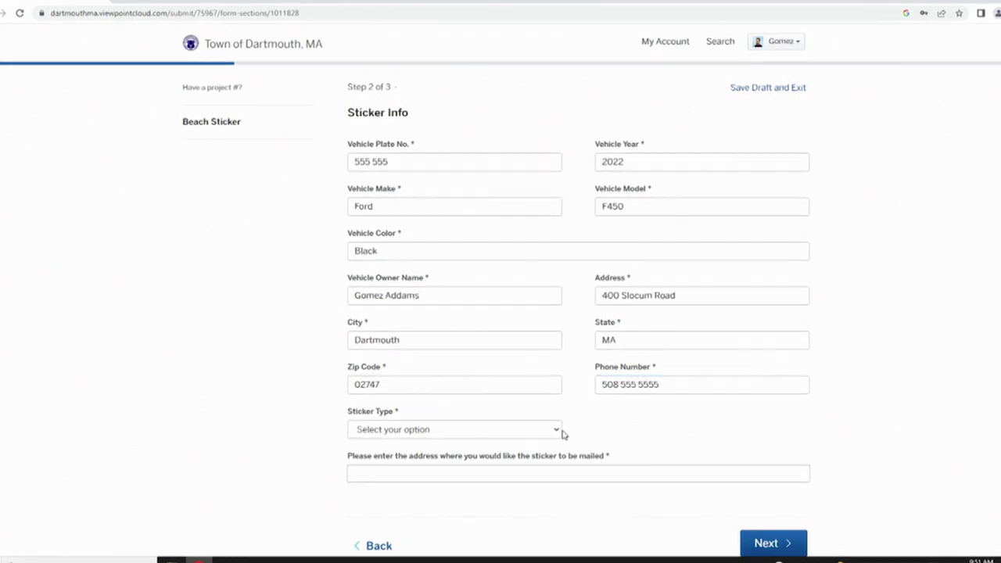
pyautogui.click(559, 434)
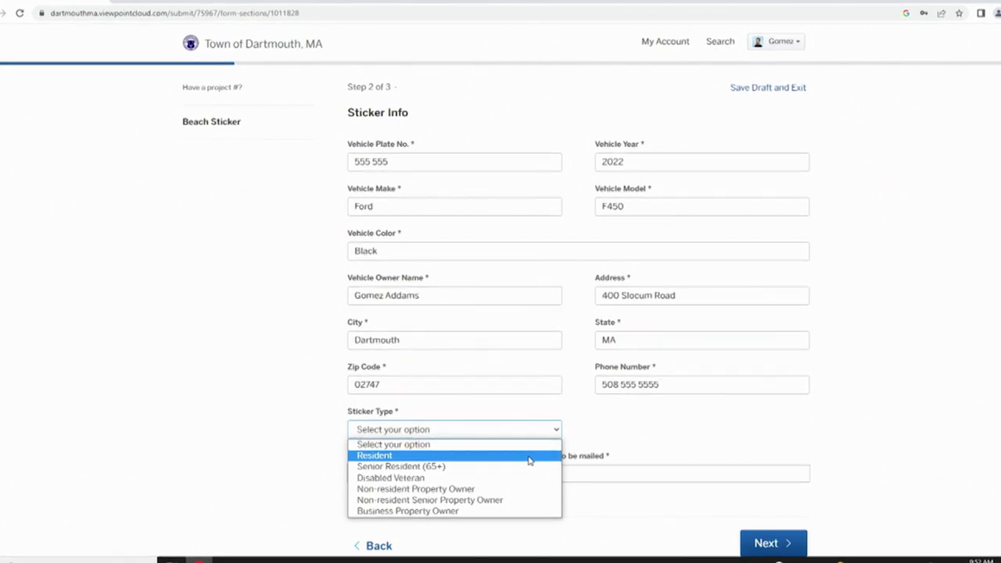
# - Choose the Resident sticker type and enter the mailing address, correcting its typo
pyautogui.click(529, 460)
pyautogui.click(451, 473)
pyautogui.write('400 dlocum Road')
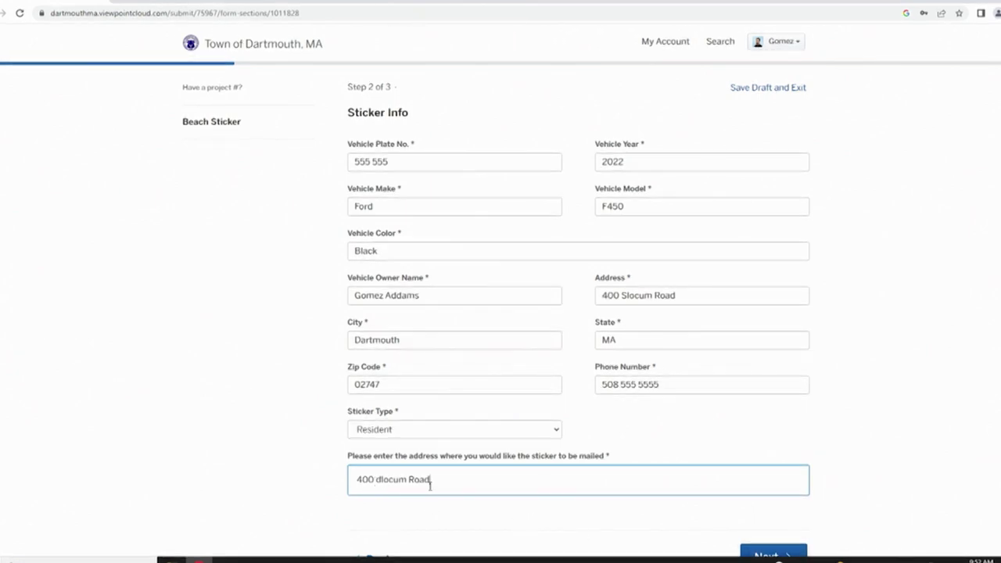
pyautogui.press('BackSpace')
pyautogui.press('BackSpace')
pyautogui.press('BackSpace')
pyautogui.press('BackSpace')
pyautogui.press('BackSpace')
pyautogui.press('BackSpace')
pyautogui.press('BackSpace')
pyautogui.press('BackSpace')
pyautogui.press('BackSpace')
pyautogui.press('BackSpace')
pyautogui.press('BackSpace')
pyautogui.press('BackSpace')
pyautogui.press('BackSpace')
pyautogui.press('BackSpace')
pyautogui.press('BackSpace')
pyautogui.write('400')
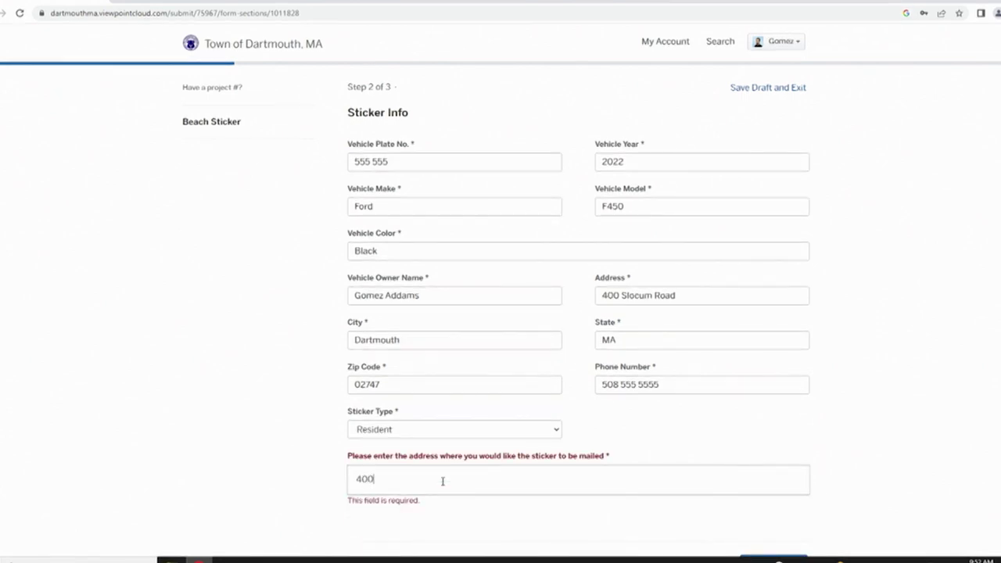
pyautogui.write(' Slocum Road')
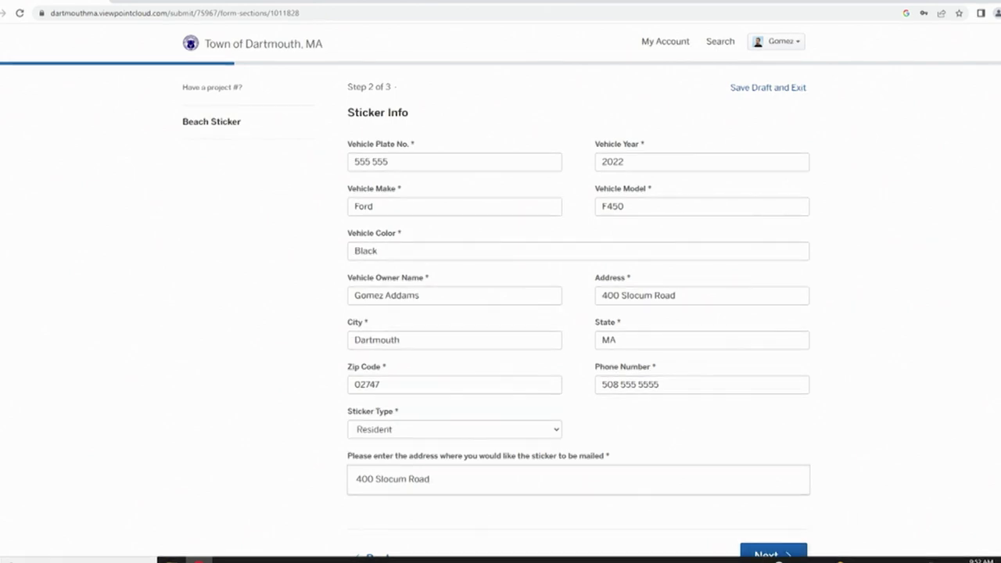
pyautogui.click(762, 554)
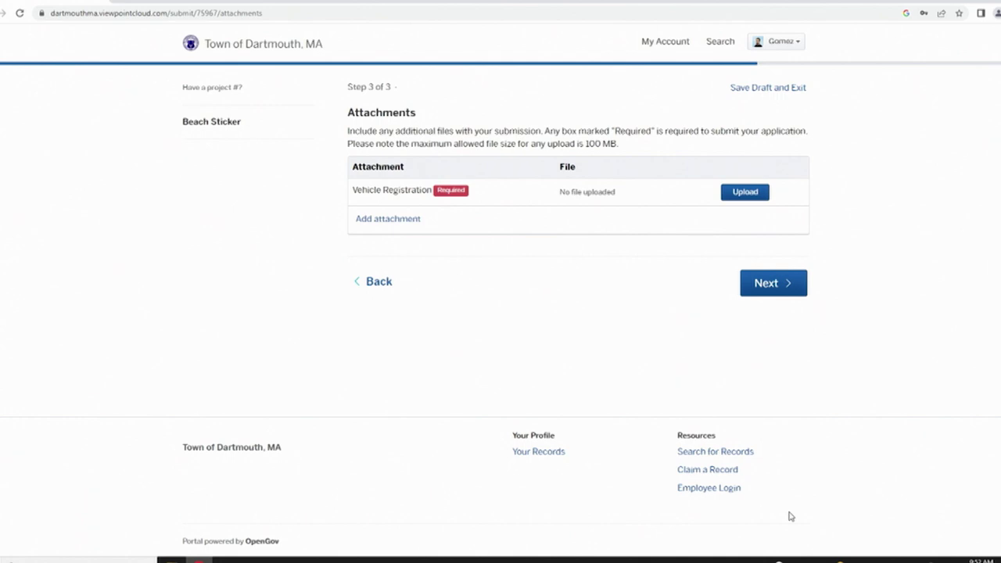
# - Upload download.jpg from the Desktop as the required Vehicle Registration attachment
pyautogui.click(736, 194)
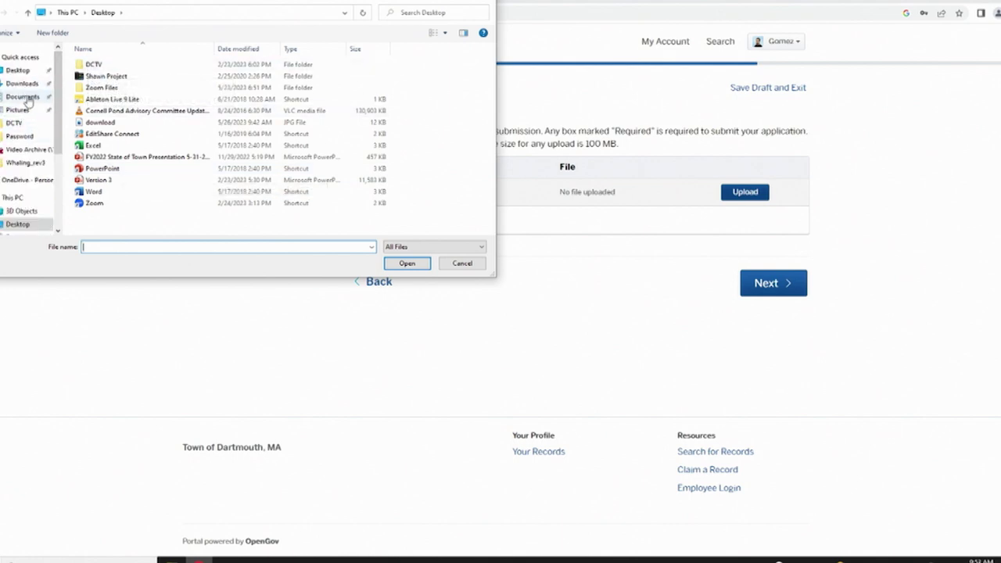
pyautogui.click(23, 97)
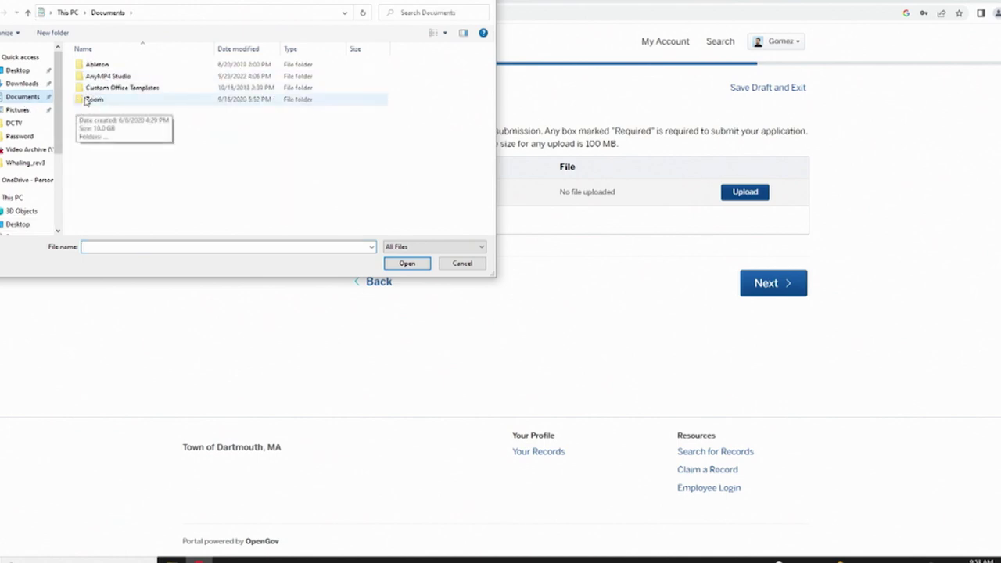
pyautogui.click(95, 91)
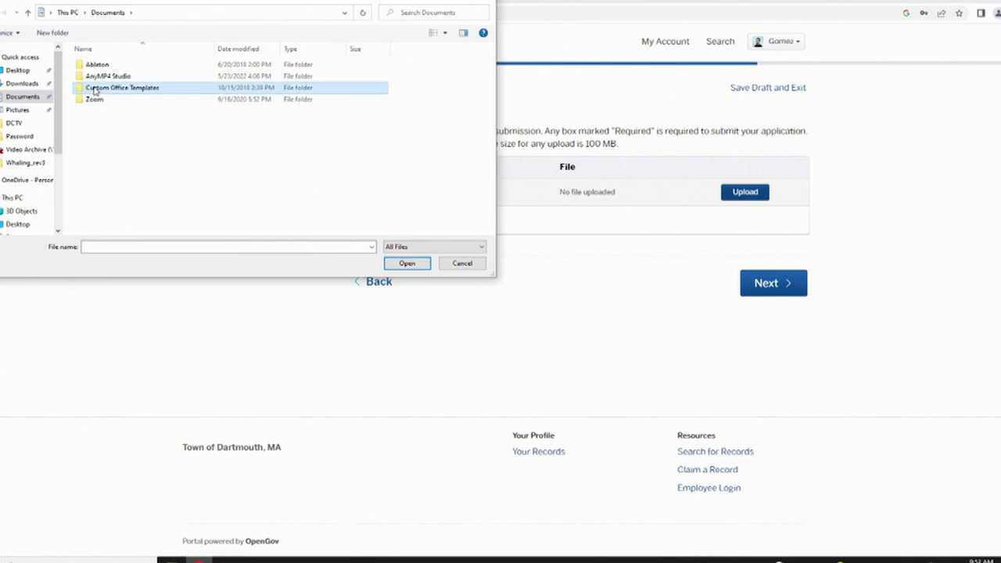
pyautogui.click(95, 90)
pyautogui.doubleClick(78, 91)
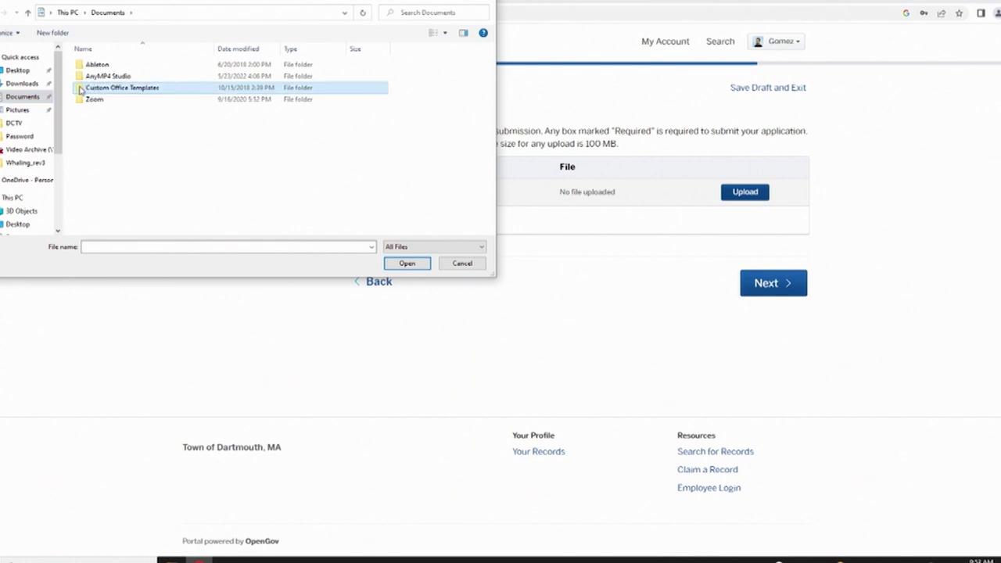
pyautogui.click(23, 73)
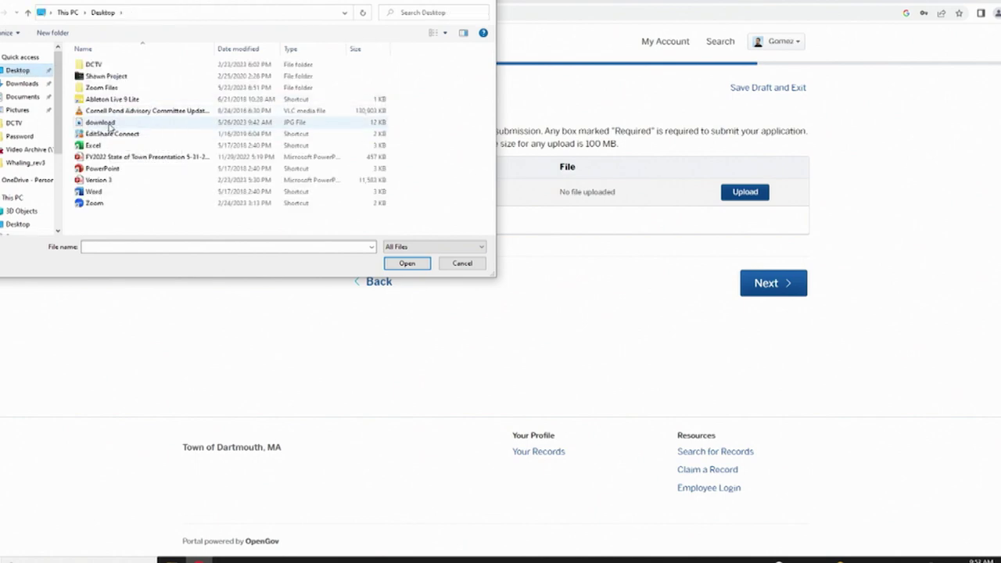
pyautogui.click(100, 122)
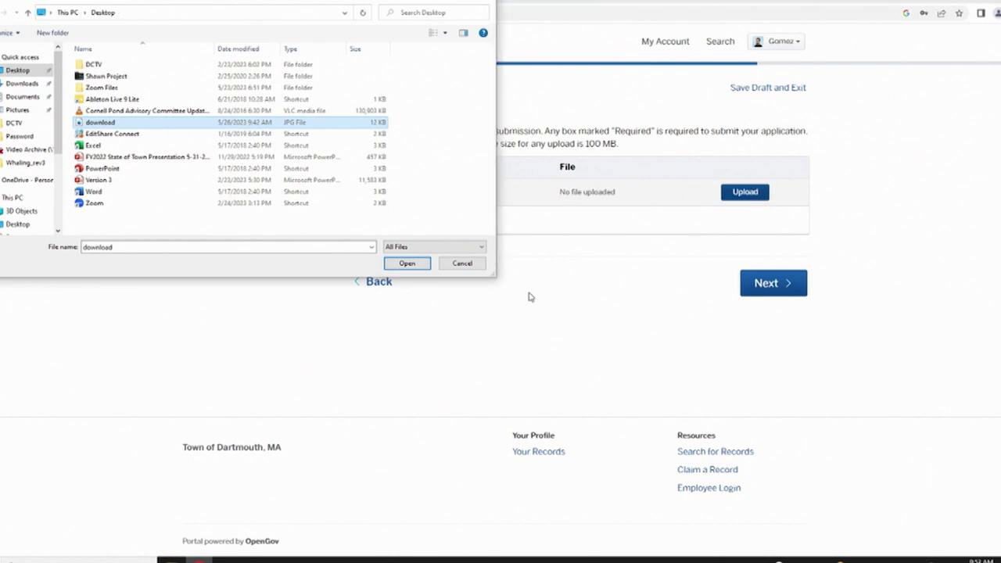
pyautogui.click(413, 265)
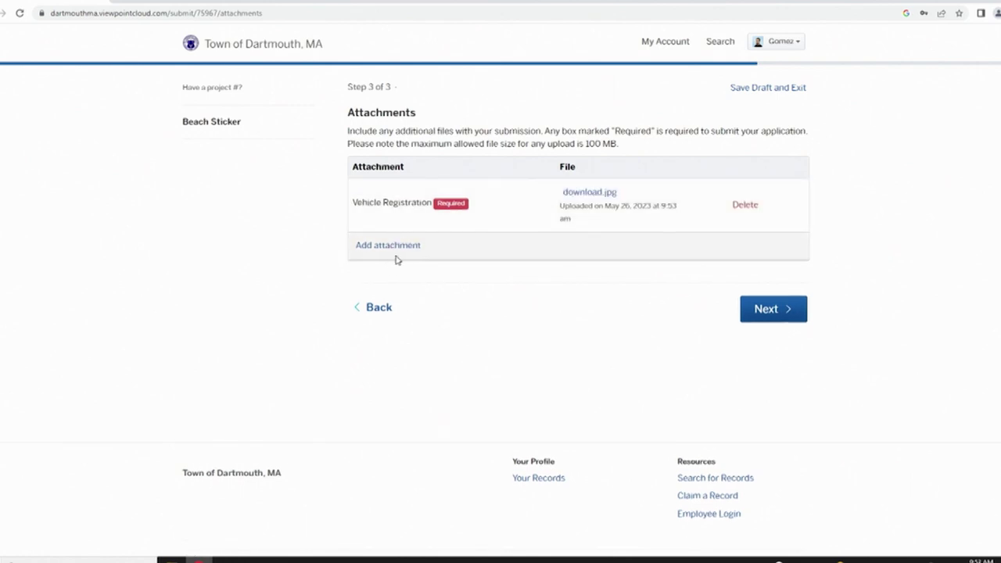
pyautogui.click(388, 246)
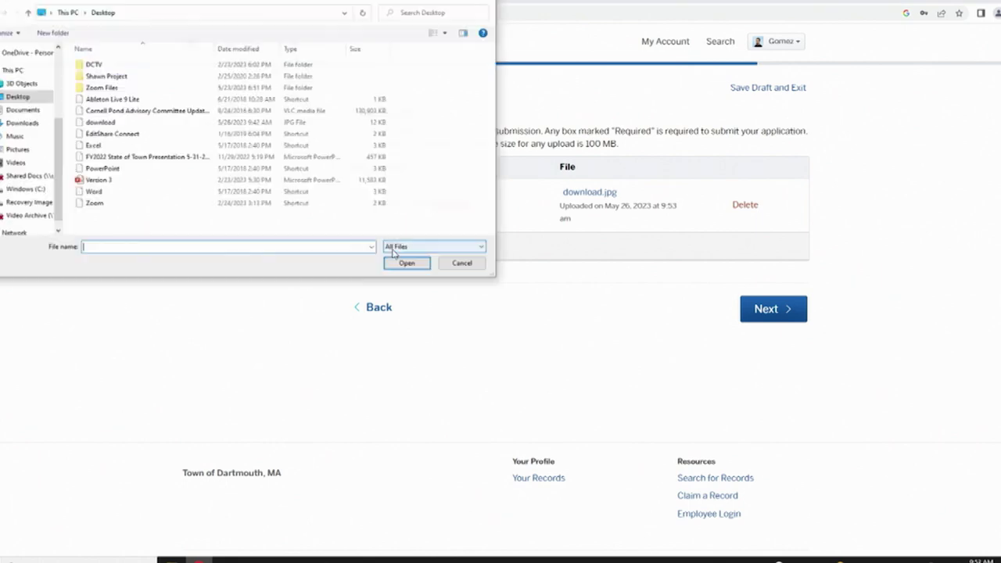
# - Attach 'FY2022 State of Town Presentation 5-31-22 FINAL.pptx' described as 'Additional Documents'
pyautogui.click(155, 158)
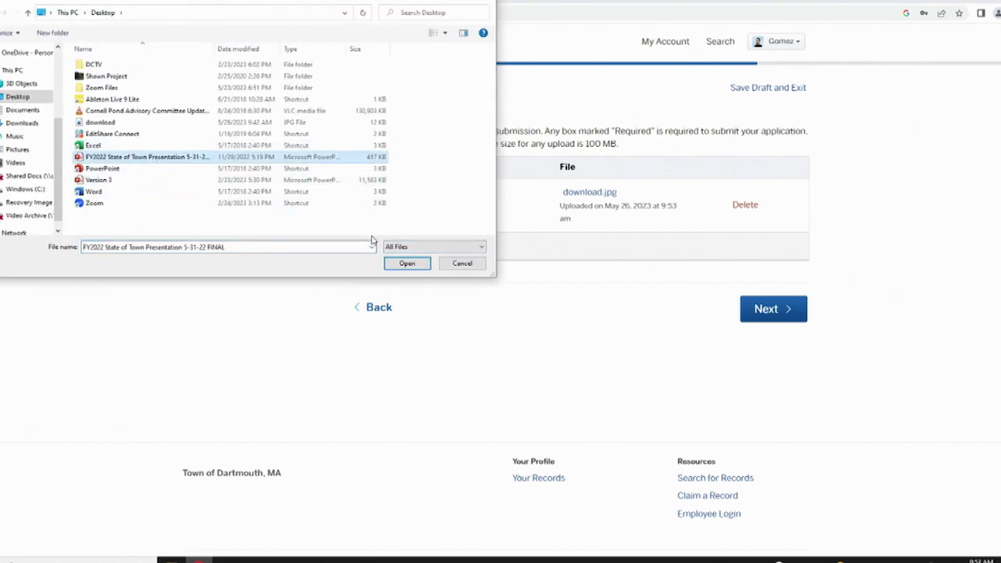
pyautogui.click(407, 264)
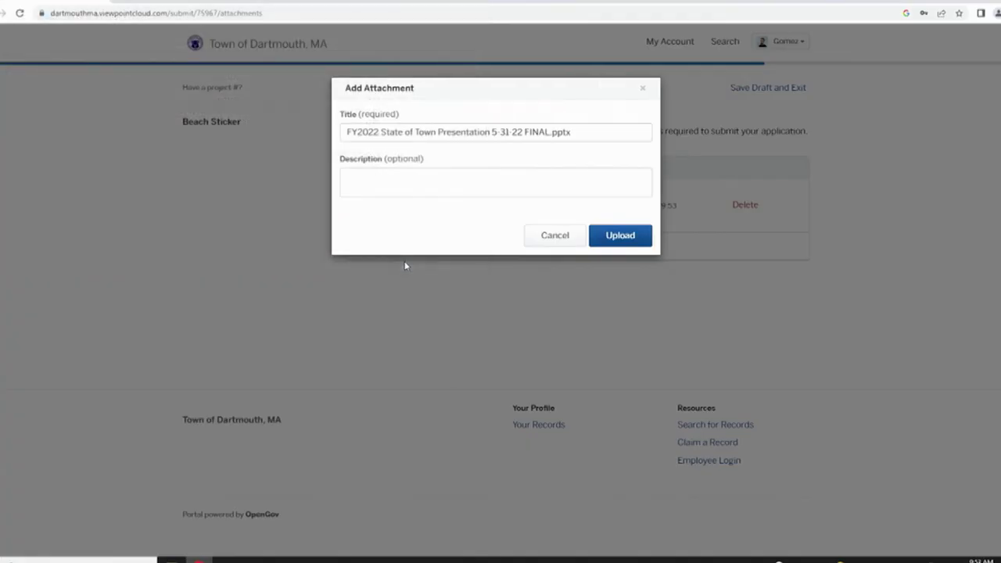
pyautogui.click(414, 187)
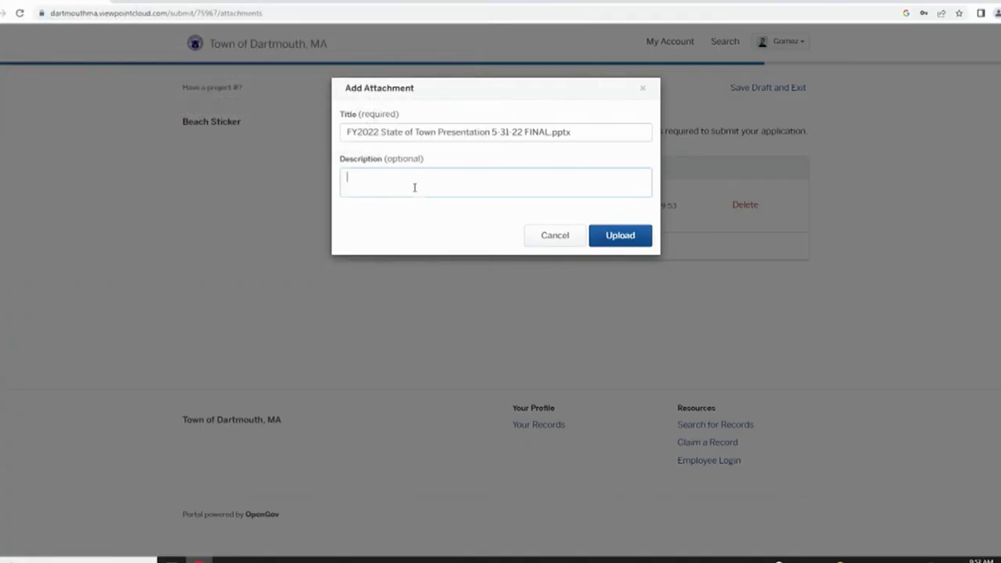
pyautogui.write('Additional Documents')
pyautogui.press('Return')
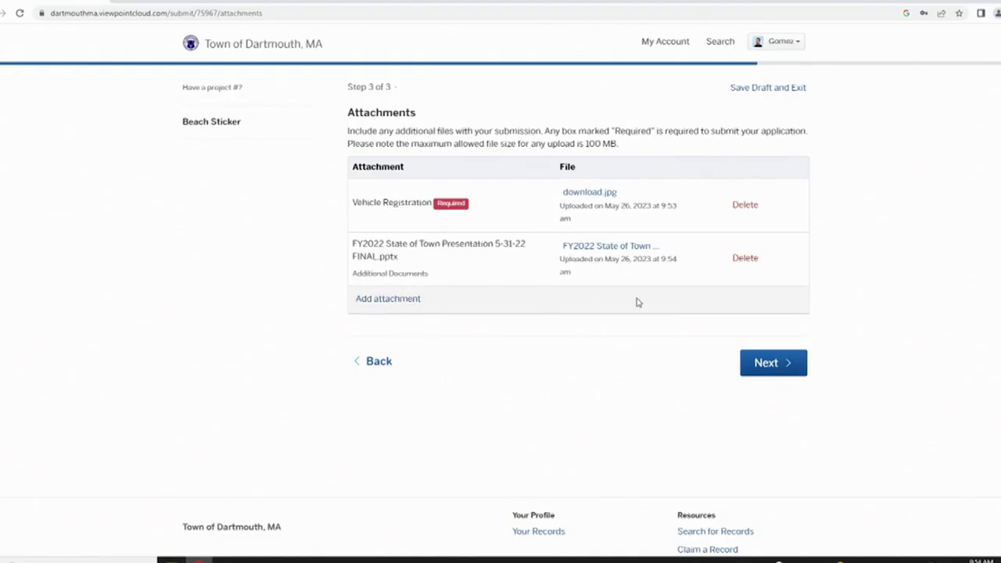
pyautogui.click(769, 363)
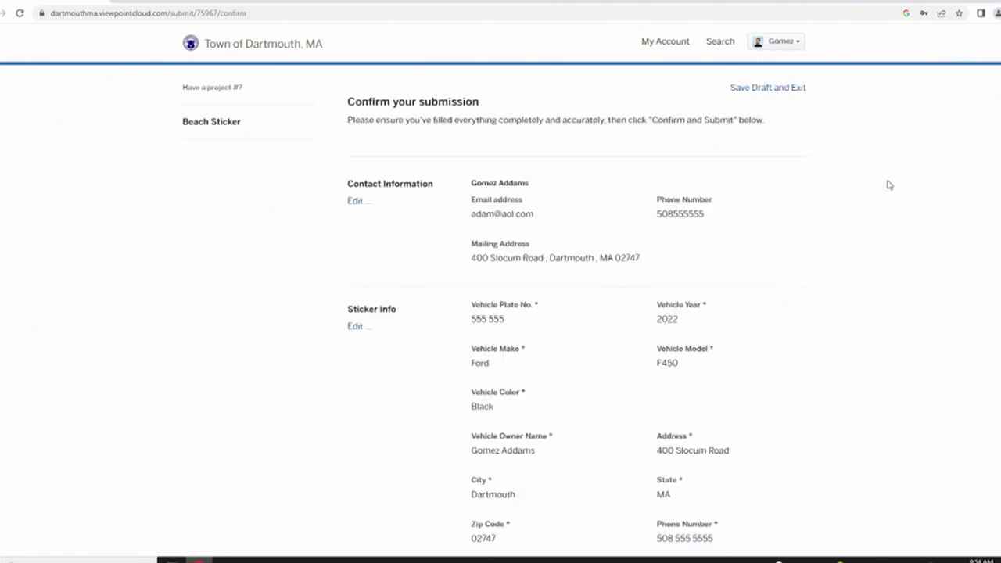
# - Review the submission summary and confirm and submit the Beach Sticker application
pyautogui.scroll(-3, 500, 313)
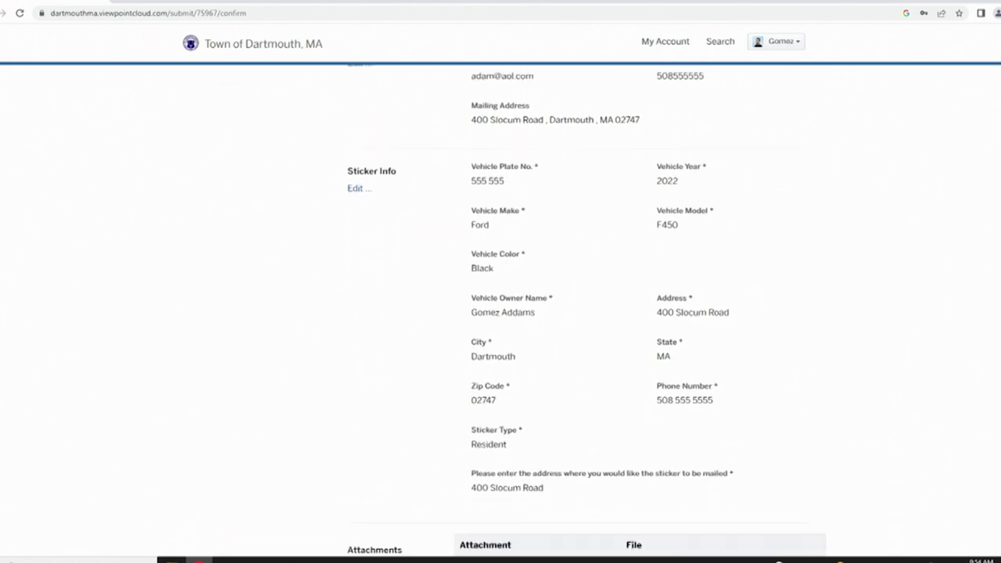
pyautogui.scroll(-3, 501, 313)
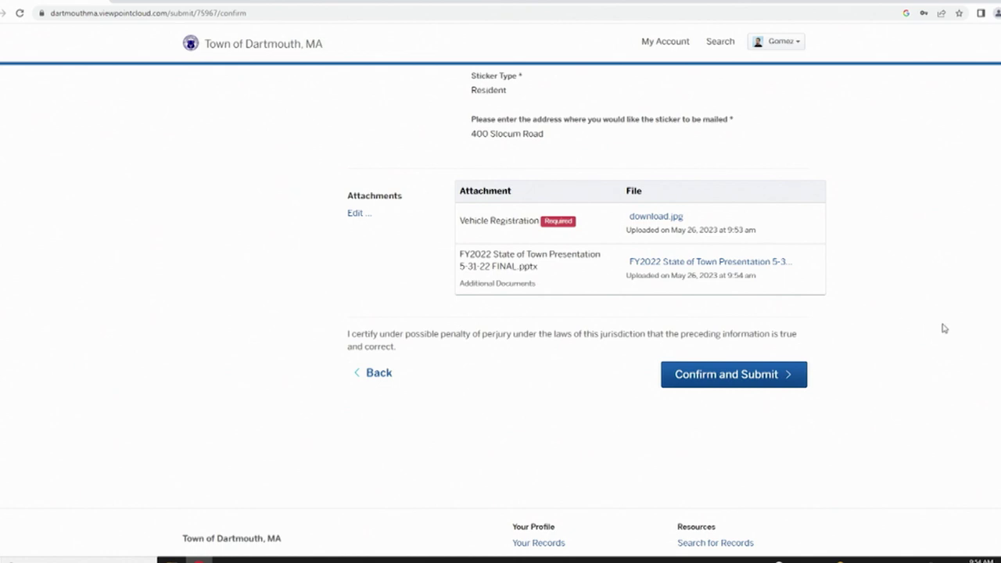
pyautogui.click(740, 375)
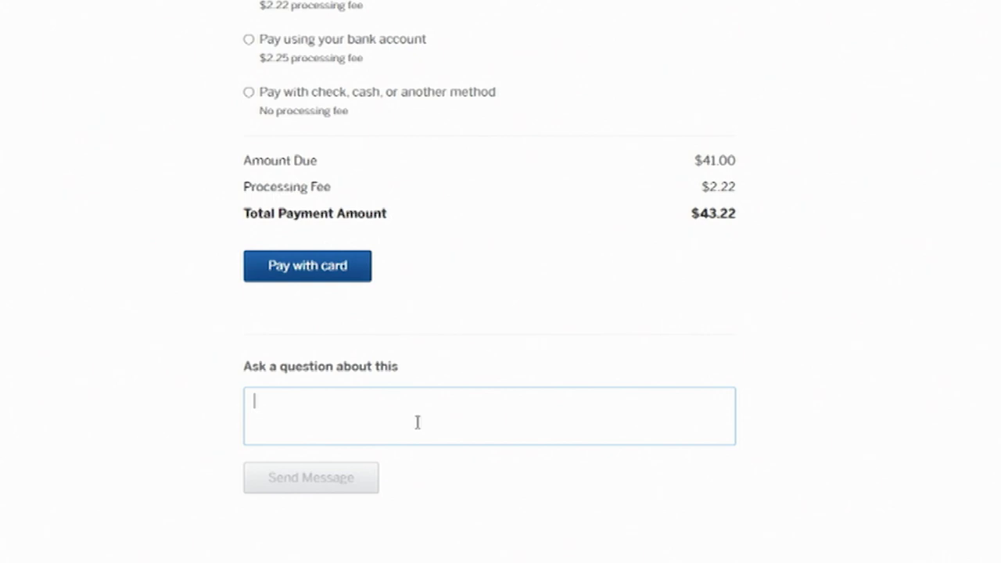
# - Type 'Ask Question Here' into the Payment page's question box
pyautogui.write('Ask')
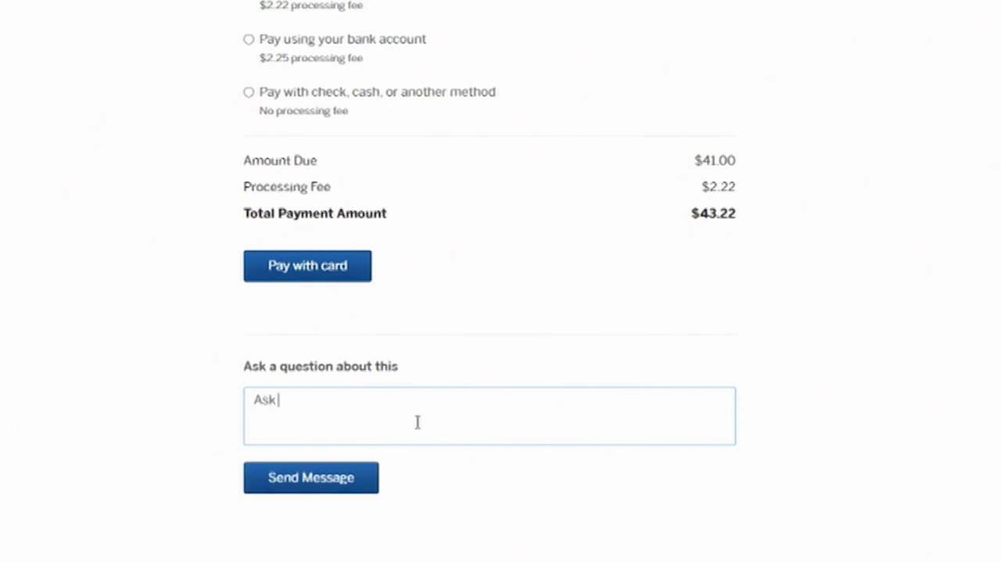
pyautogui.write(' Question Here')
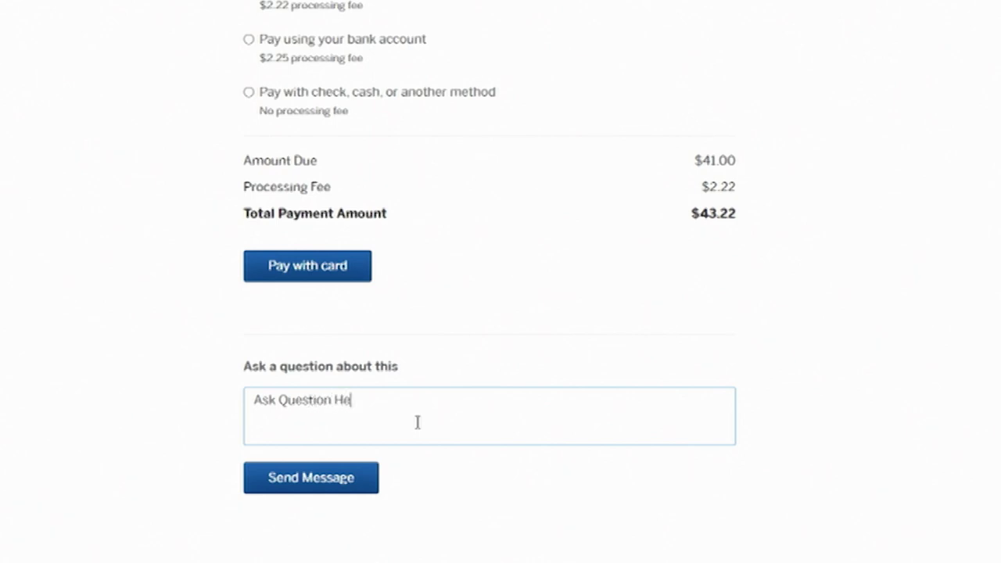